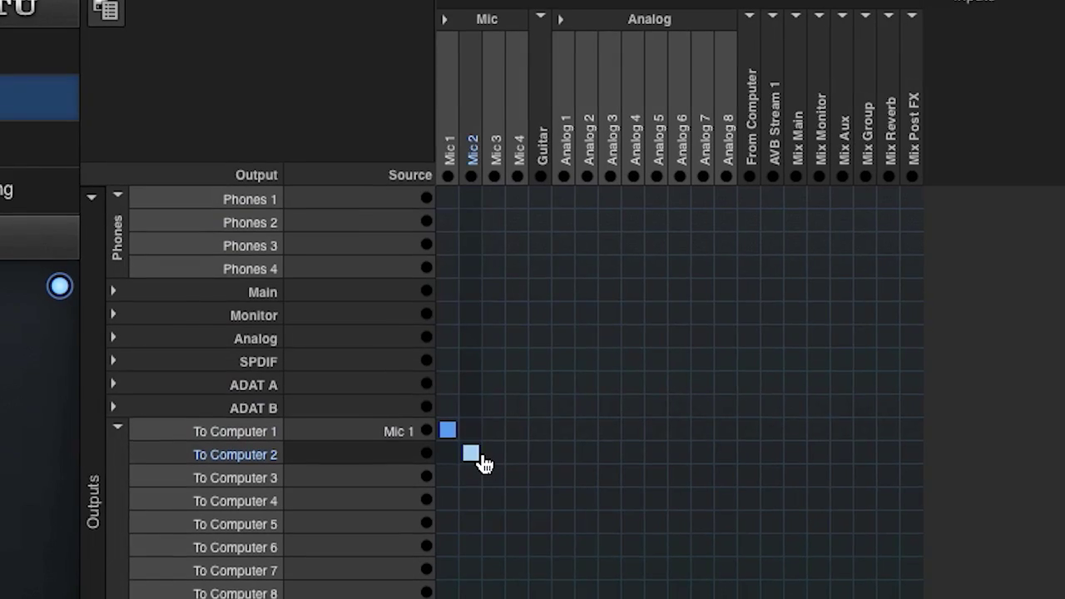
# - Route Mic 2 to To Computer 2 and zoom the app display in three steps
pyautogui.click(470, 452)
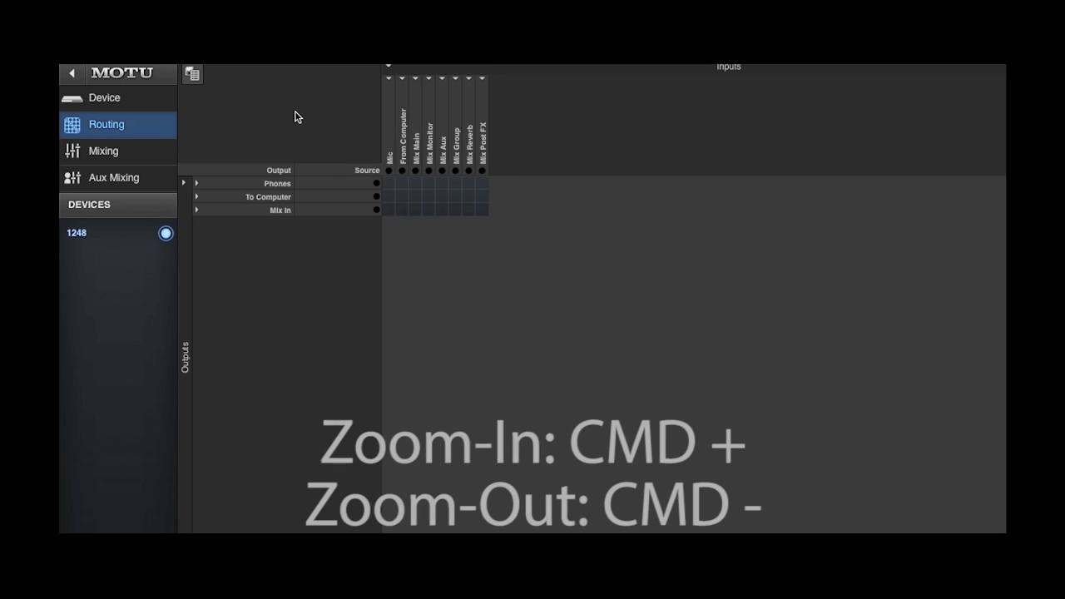
pyautogui.press('super+plus')
pyautogui.press('super+plus')
pyautogui.press('super+plus')
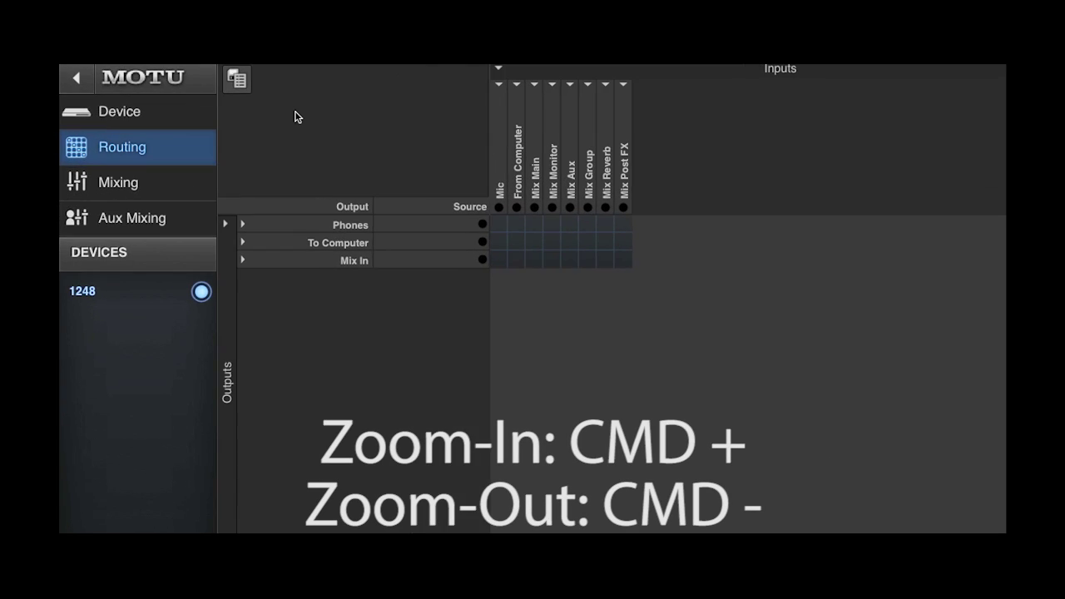
pyautogui.press('super+plus')
pyautogui.press('super+plus')
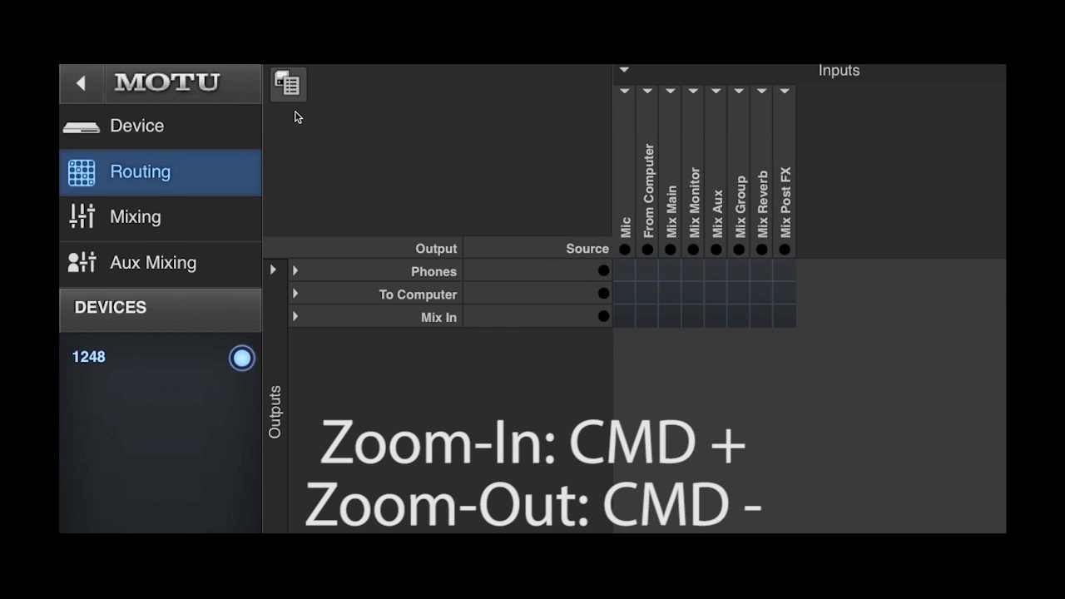
pyautogui.press('super+plus')
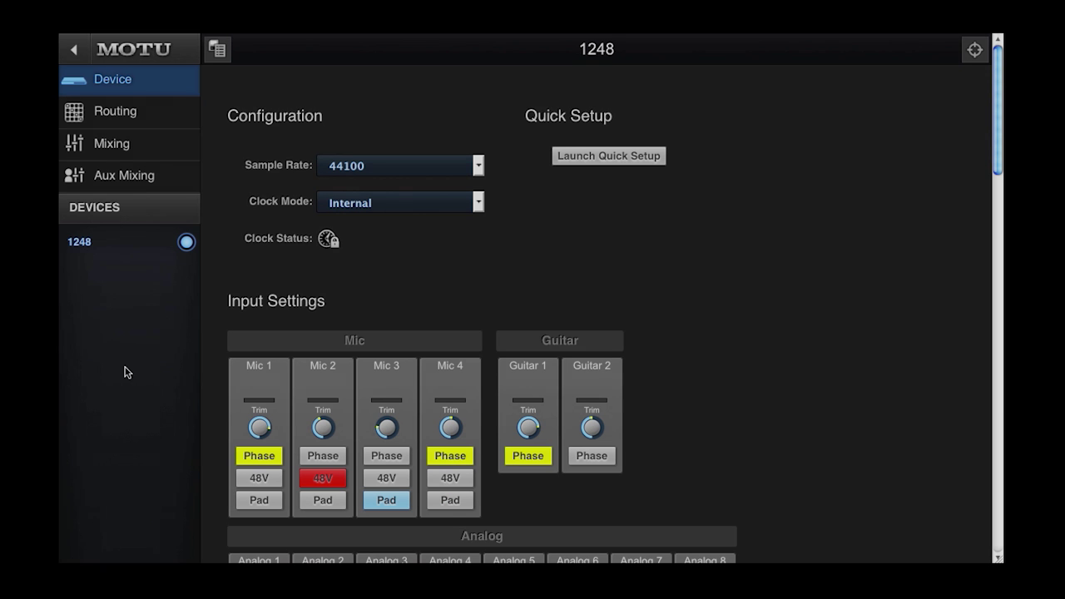
# - Browse the device presets from Stand-alone mixer through Stage I/O, ending on Audio interface
pyautogui.click(217, 52)
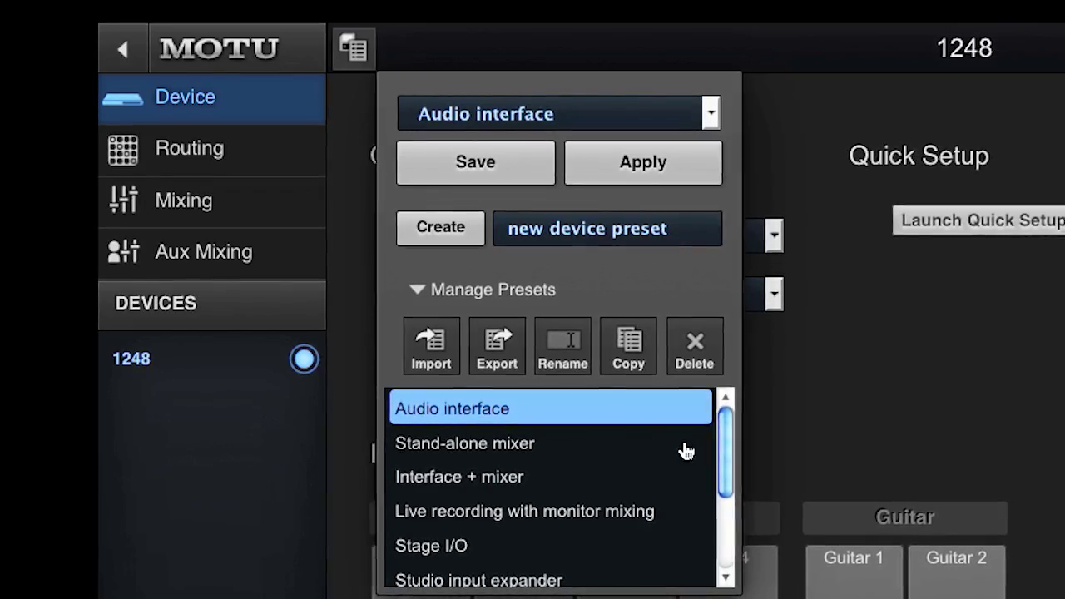
pyautogui.moveTo(728, 441); pyautogui.dragTo(720, 513)
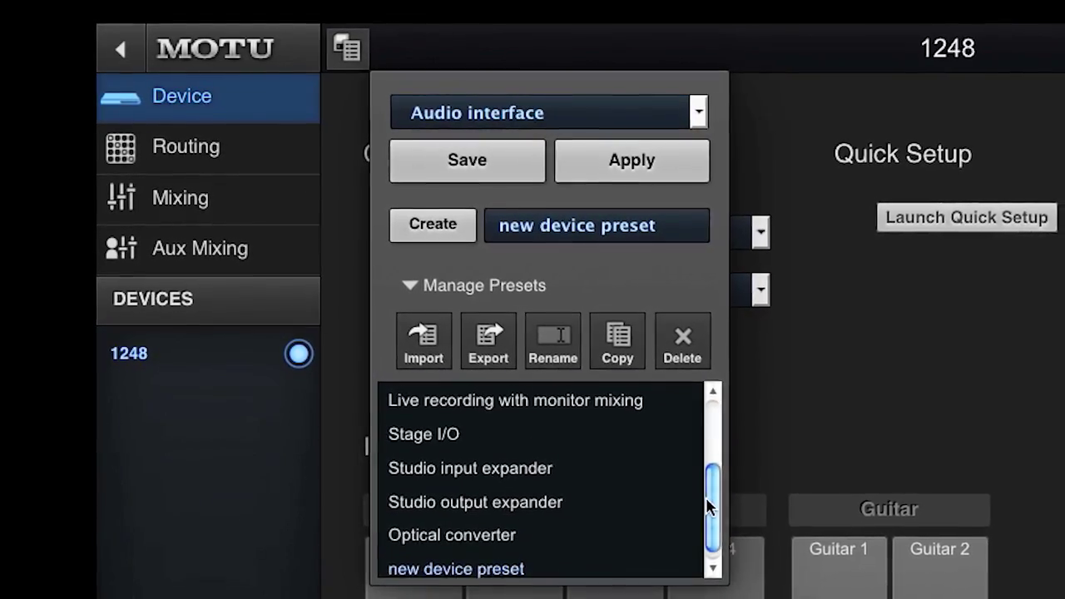
pyautogui.moveTo(690, 486); pyautogui.dragTo(690, 391)
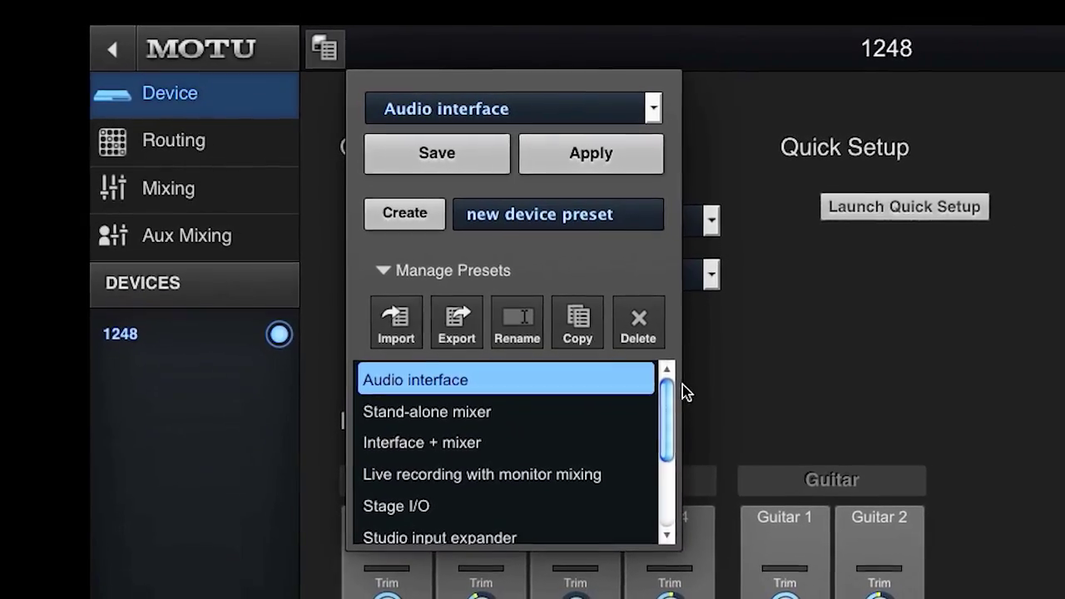
pyautogui.click(495, 412)
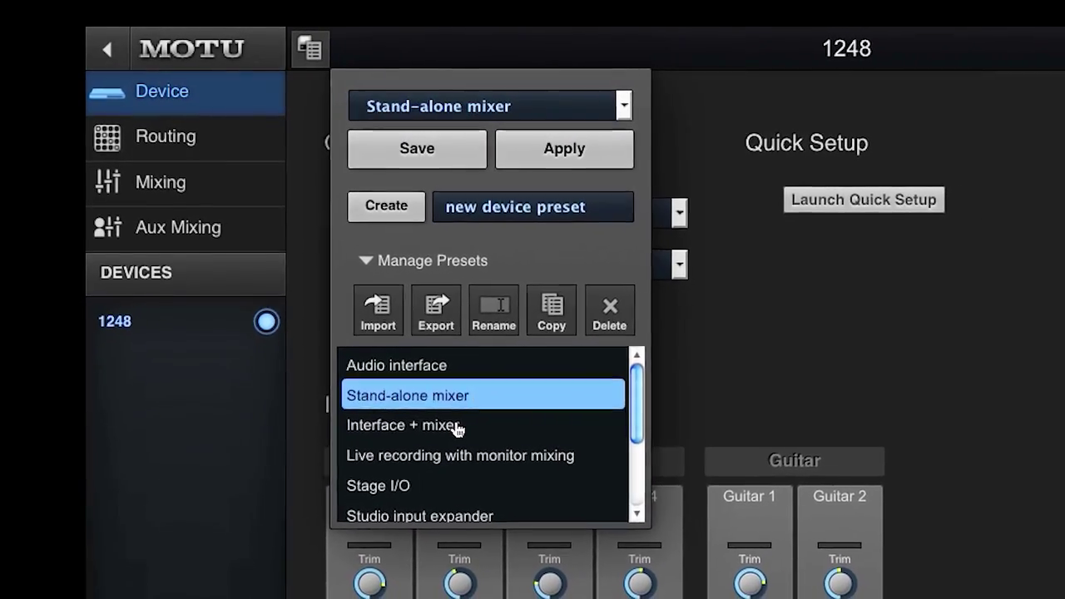
pyautogui.click(457, 429)
pyautogui.click(449, 456)
pyautogui.click(430, 486)
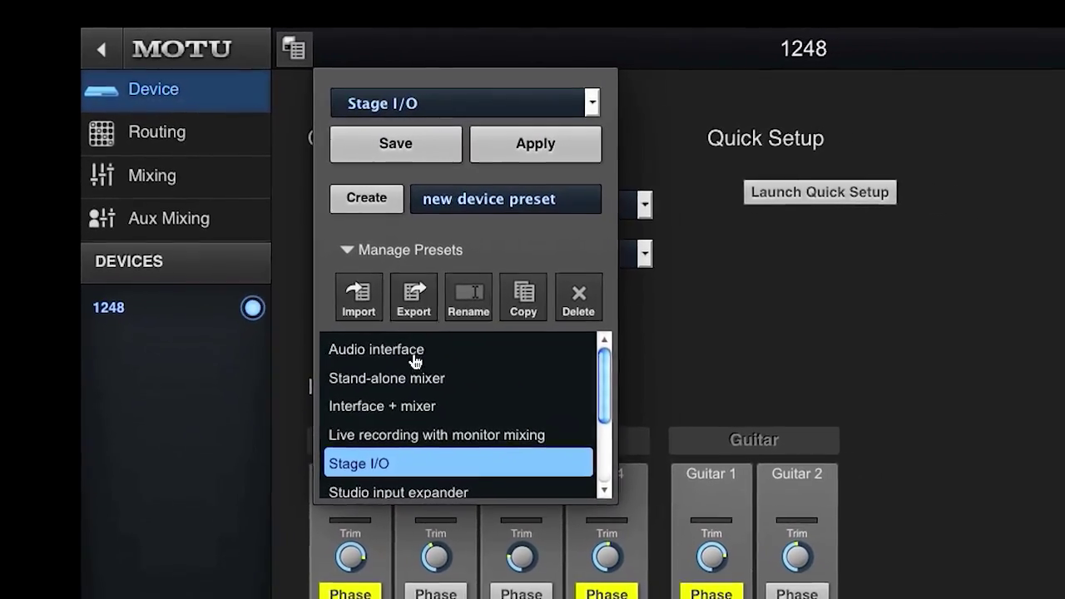
pyautogui.click(414, 352)
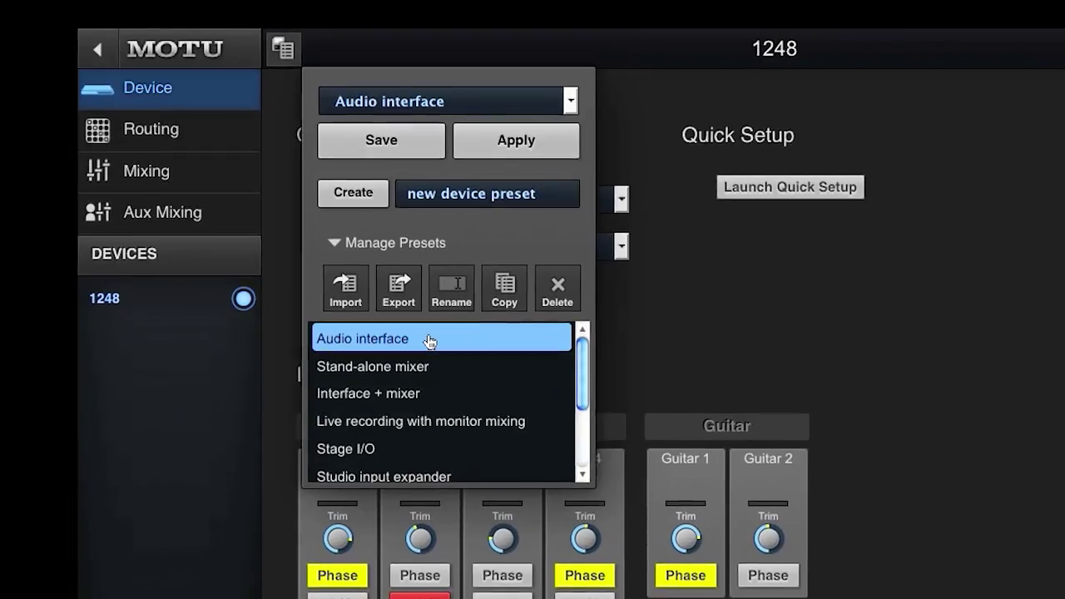
# - Apply and confirm the Audio interface preset, then view its From Computer routing grid
pyautogui.click(523, 133)
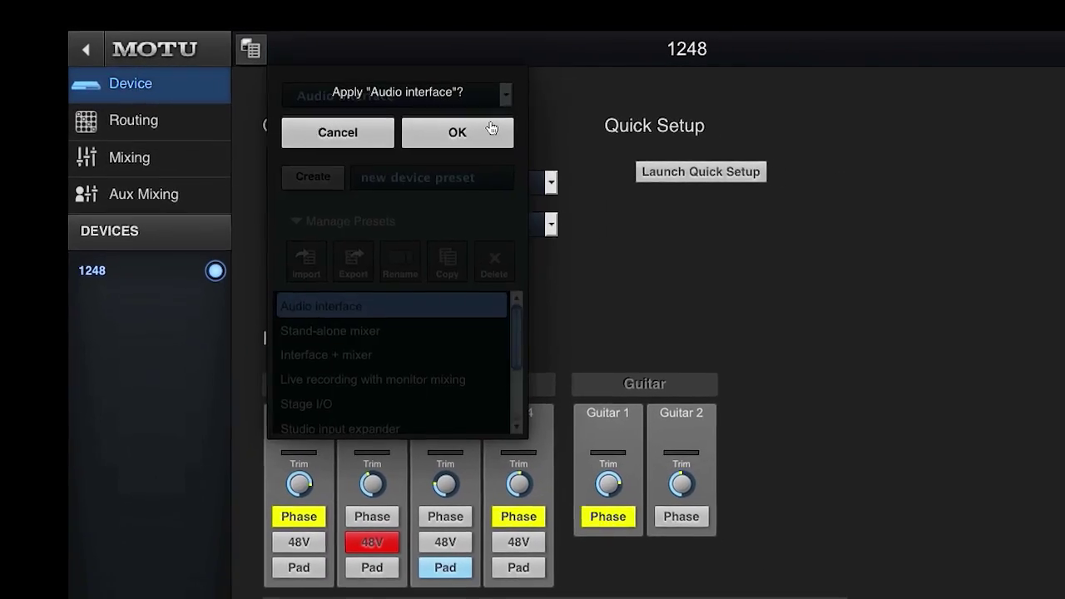
pyautogui.click(511, 135)
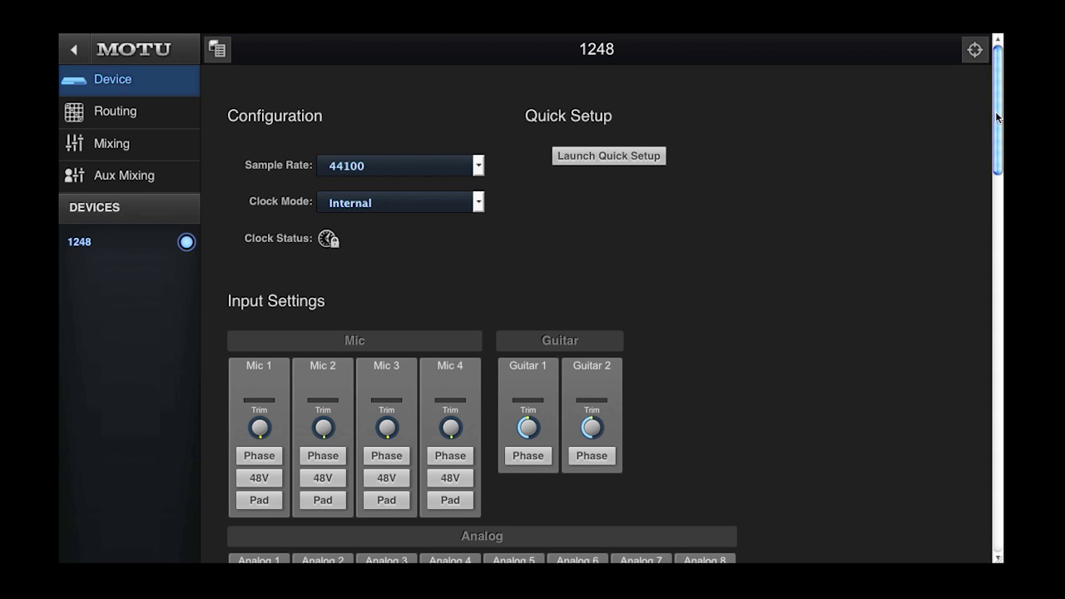
pyautogui.scroll(-3, 991, 164)
pyautogui.moveTo(992, 169); pyautogui.dragTo(837, 73)
pyautogui.click(163, 122)
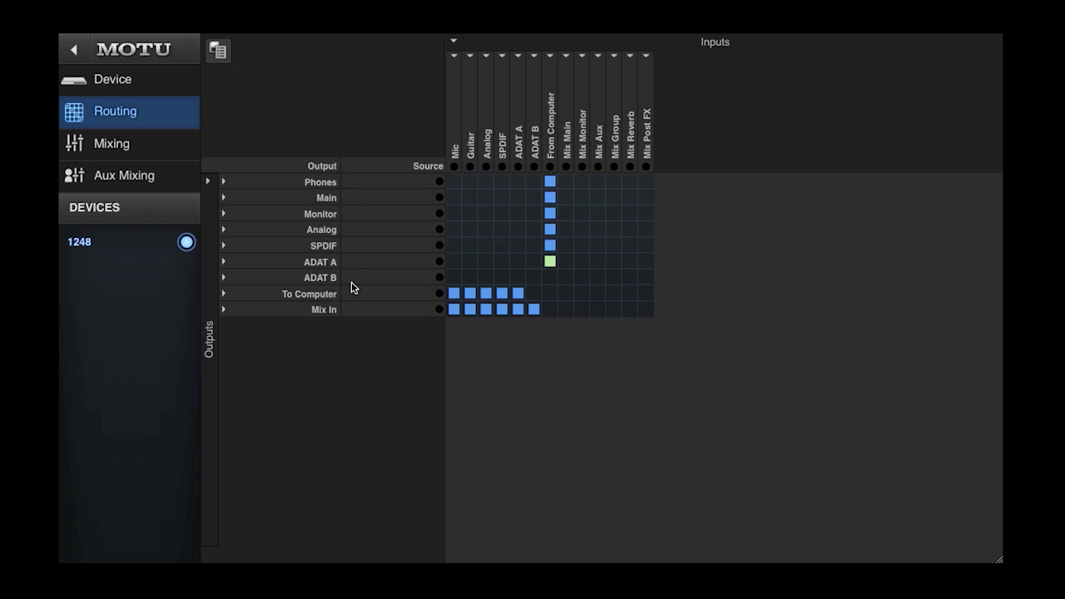
# - Expand Mix In and feed In 7–In 14 from From Computer 1–8
pyautogui.click(223, 310)
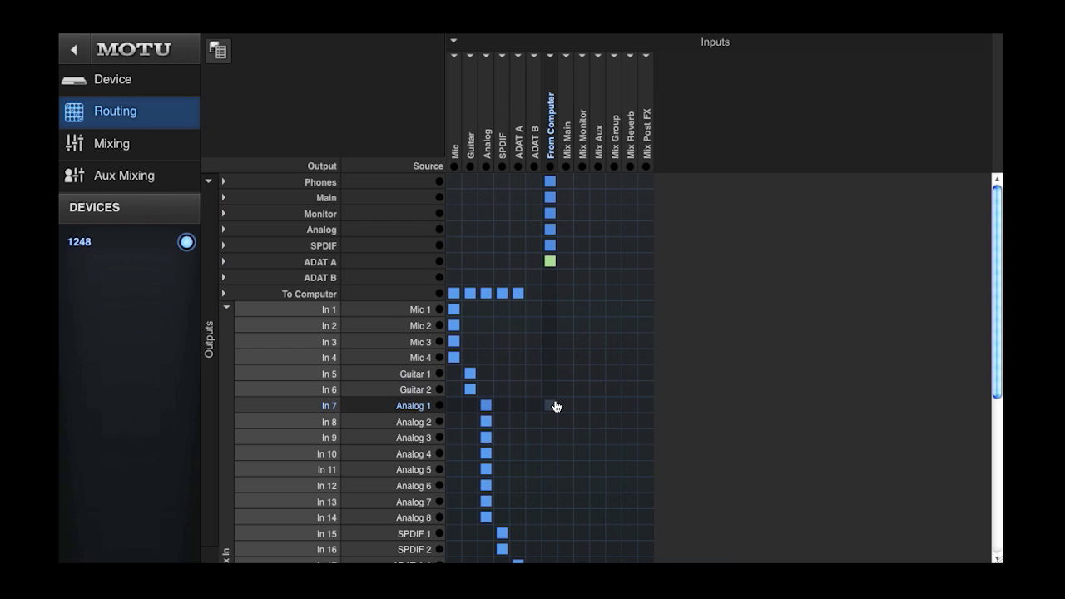
pyautogui.moveTo(556, 406); pyautogui.dragTo(551, 520)
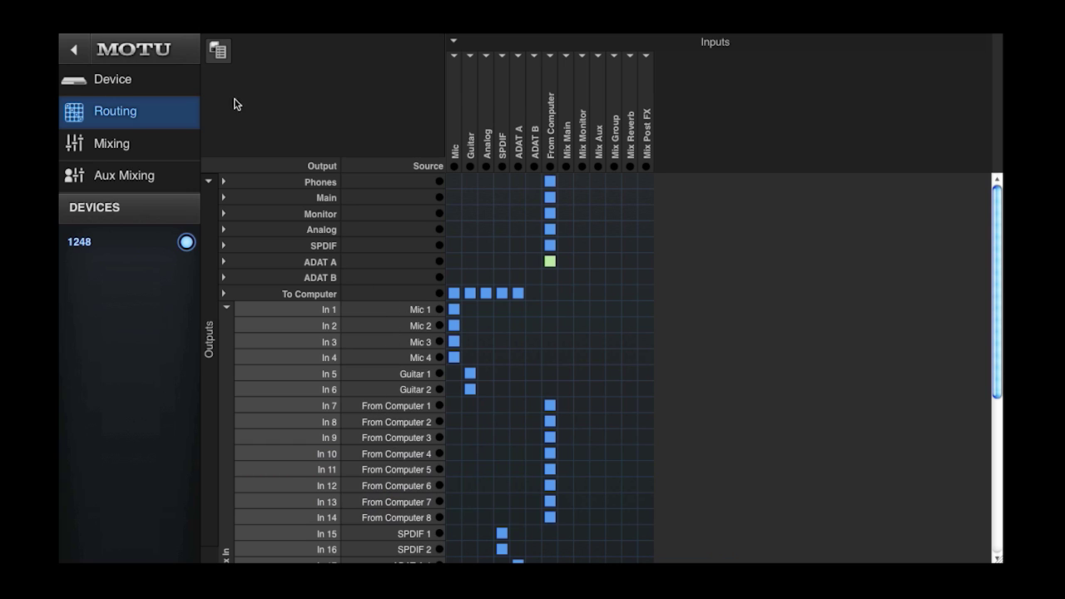
pyautogui.click(219, 51)
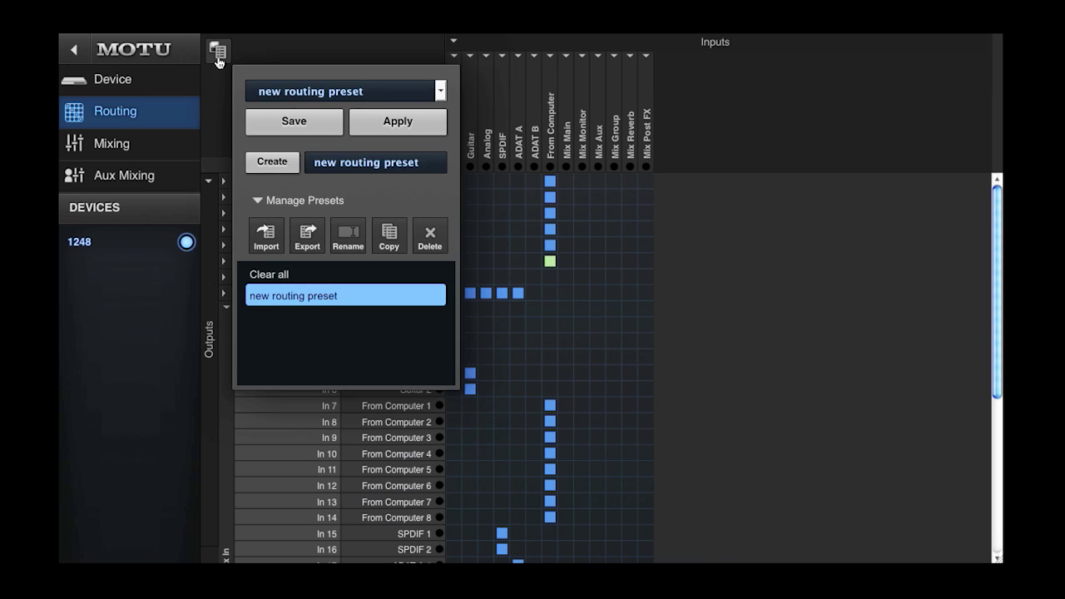
# - Overwrite 'new routing preset' with the current routing and go to the Mixing page
pyautogui.click(294, 122)
pyautogui.click(393, 123)
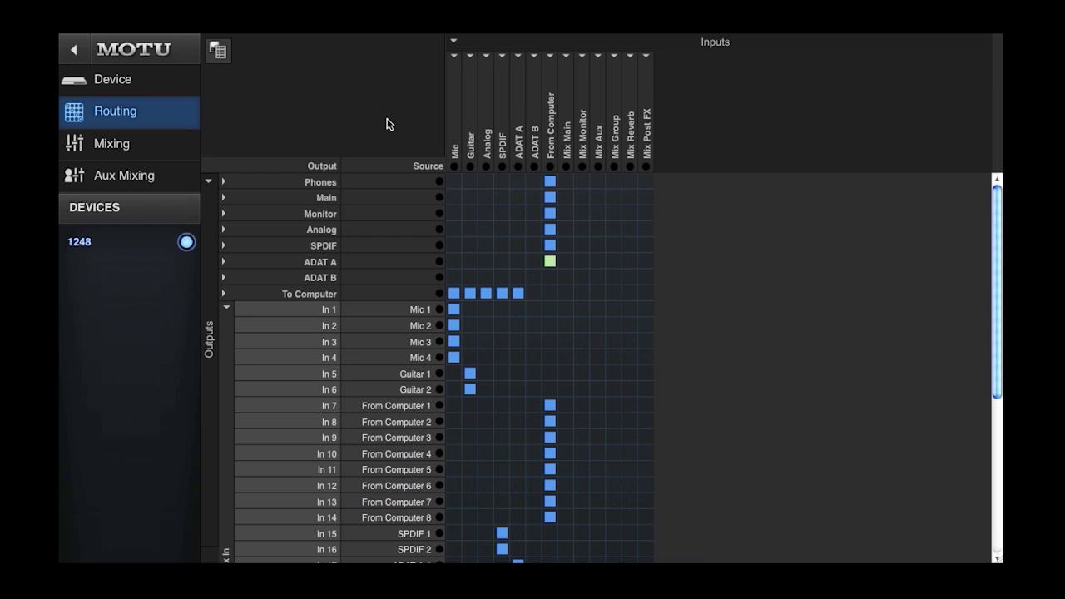
pyautogui.click(137, 148)
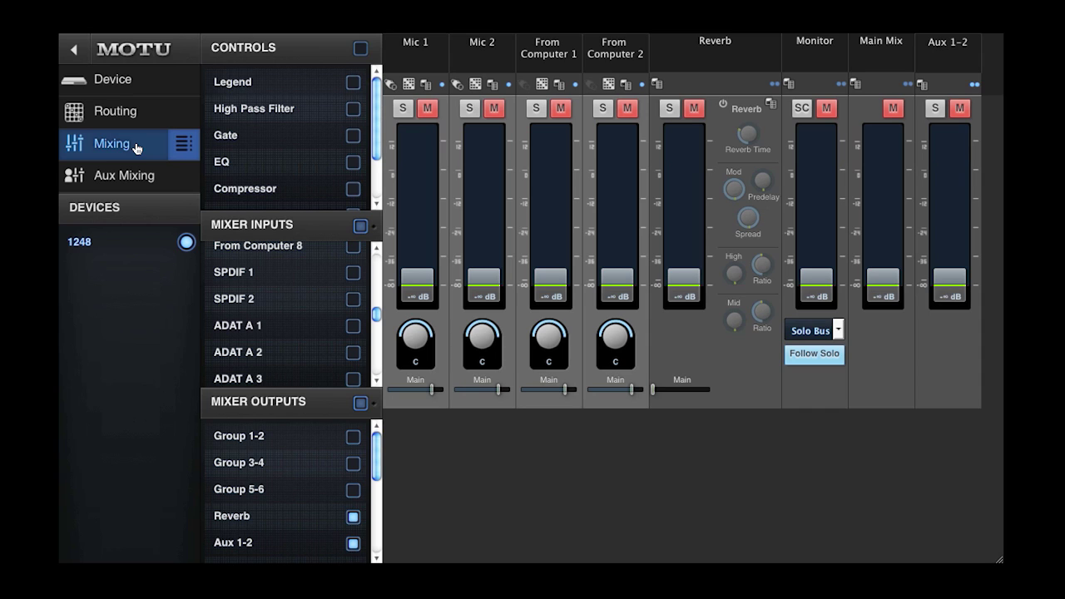
# - Apply the Big Room preset to the Reverb
pyautogui.click(771, 104)
pyautogui.click(895, 148)
pyautogui.click(901, 138)
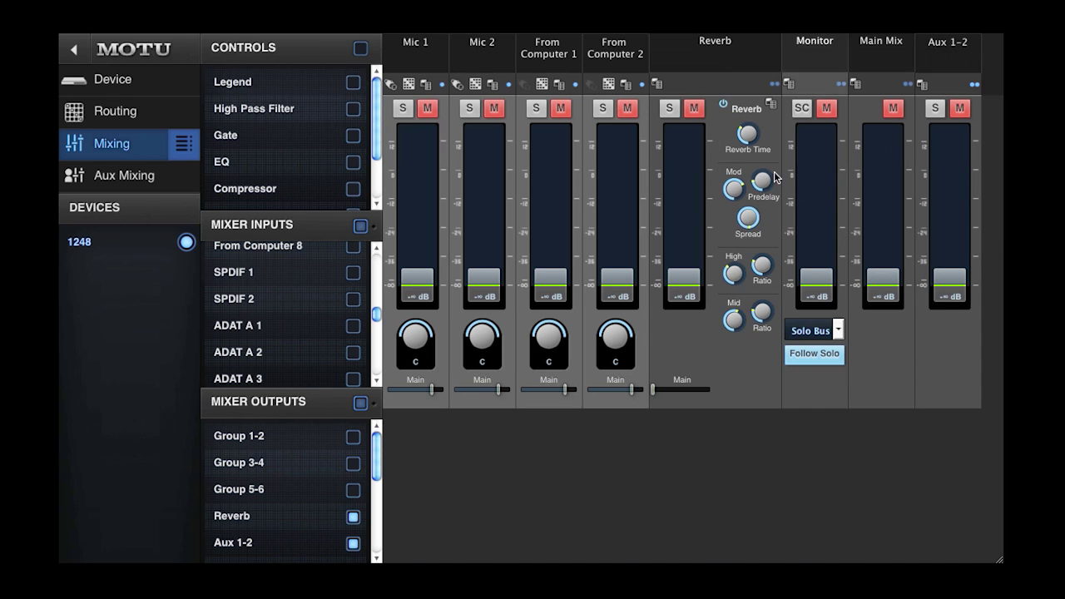
# - Show EQ sections on the strips and load the Main Out EQ preset onto Main Mix
pyautogui.click(353, 162)
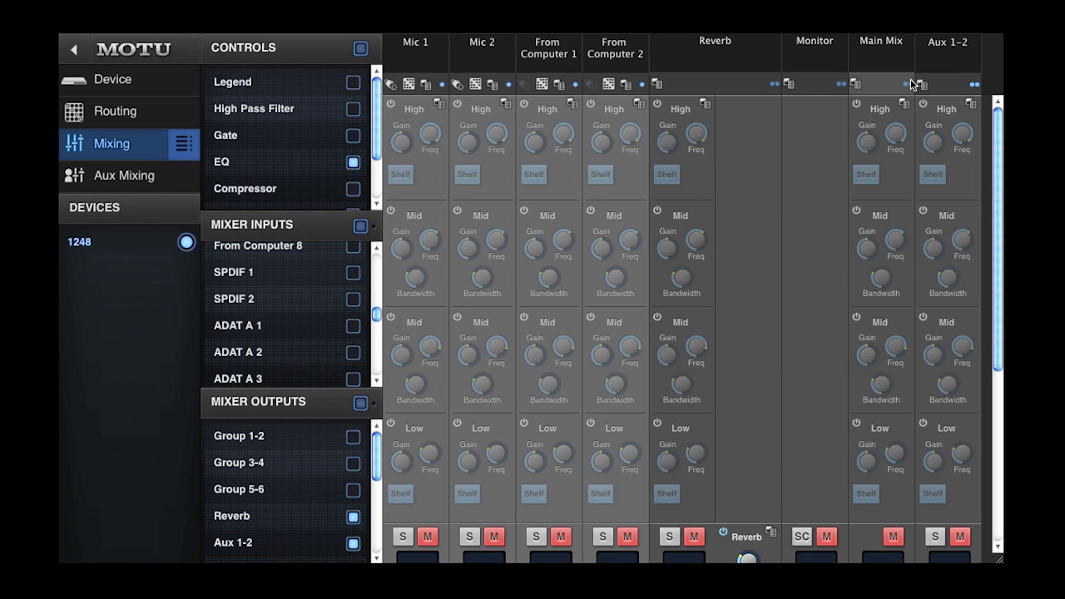
pyautogui.click(905, 104)
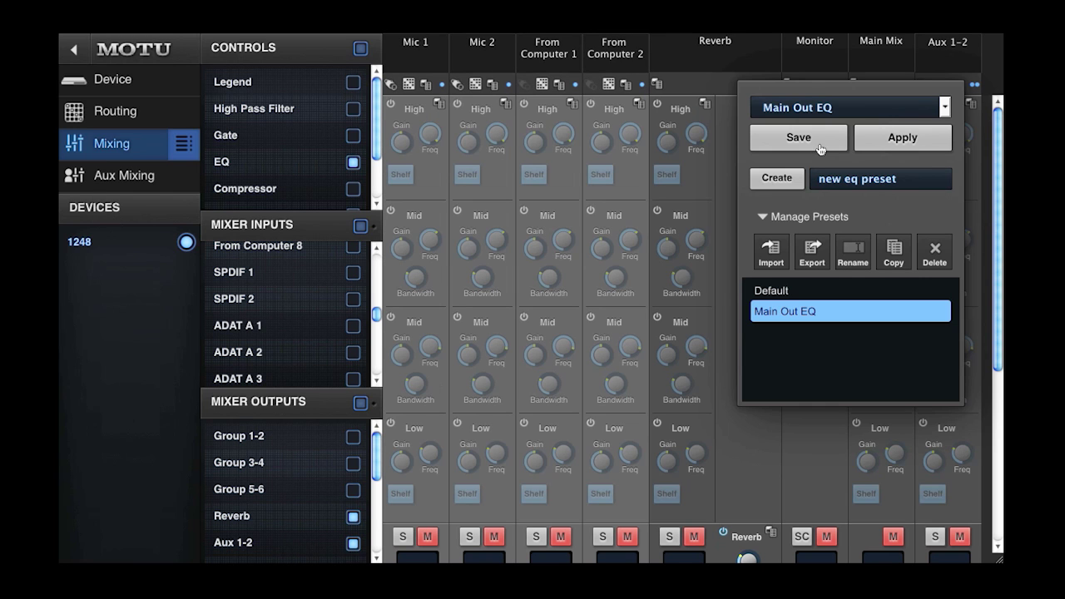
pyautogui.click(902, 139)
pyautogui.click(886, 143)
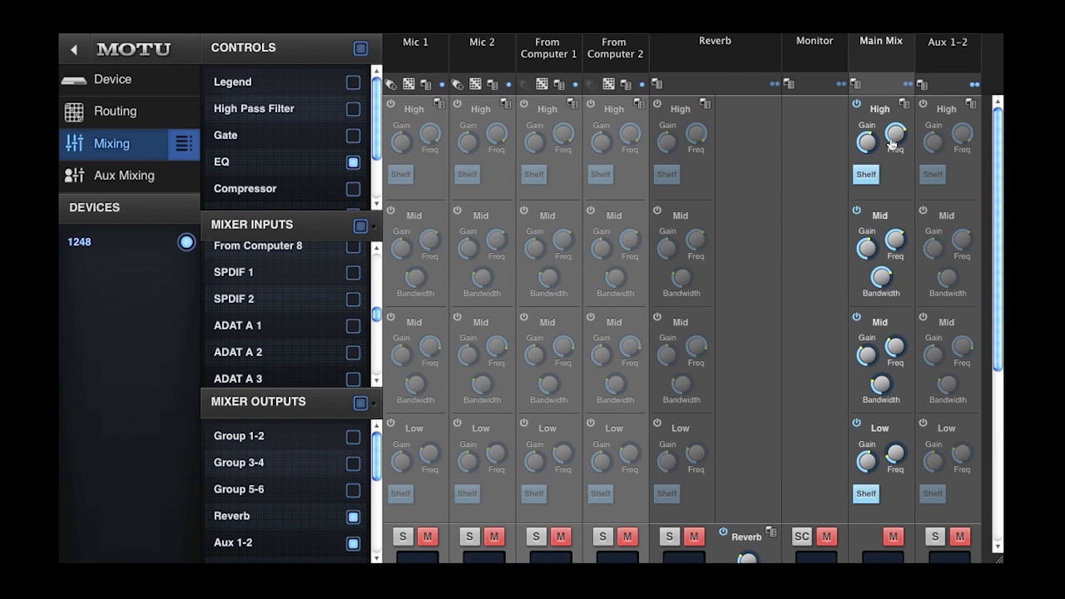
# - Apply the Voice Over mic input preset to Mic 1
pyautogui.click(427, 87)
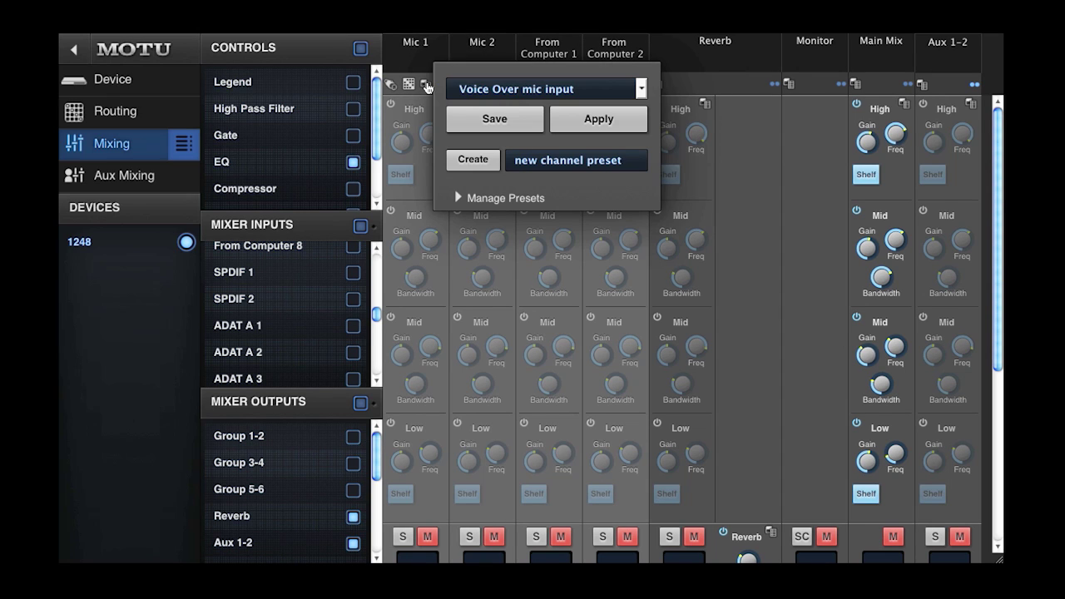
pyautogui.click(596, 117)
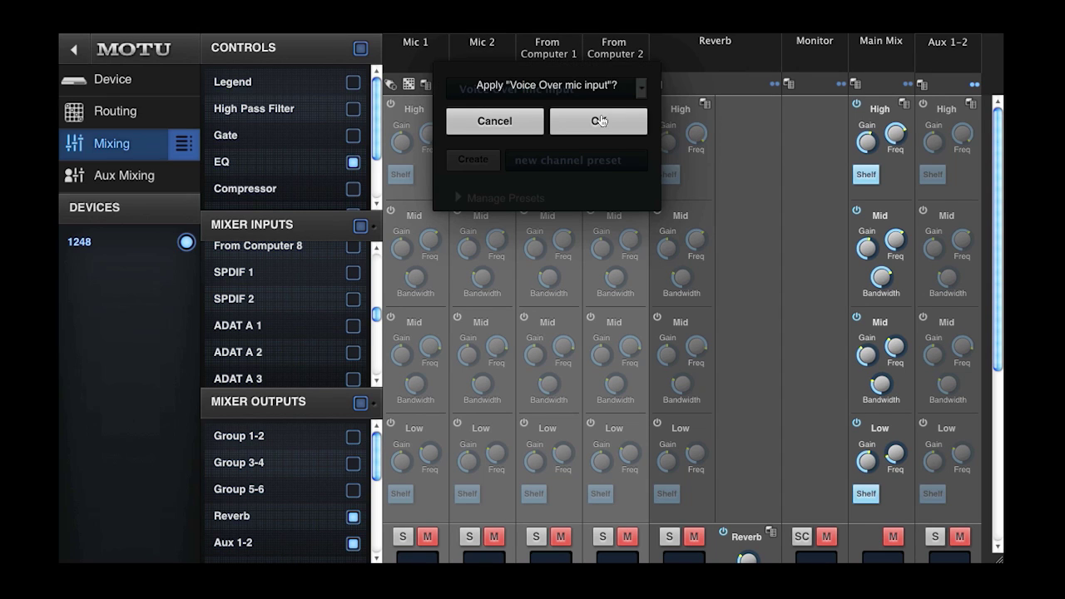
pyautogui.click(599, 121)
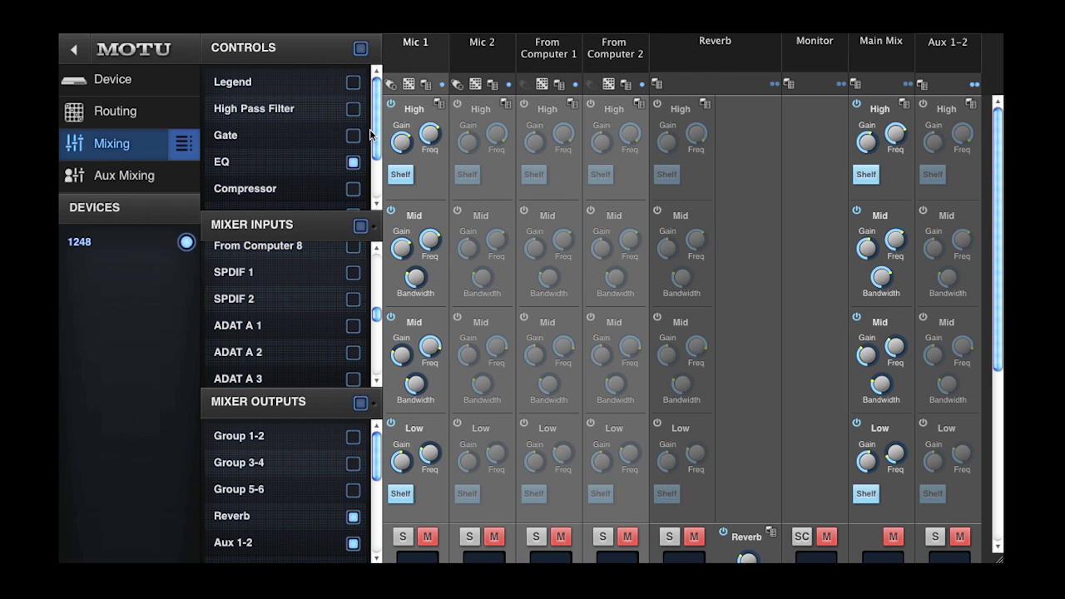
# - Show the Gate and Compressor sections on the mixer channels
pyautogui.click(353, 135)
pyautogui.click(353, 190)
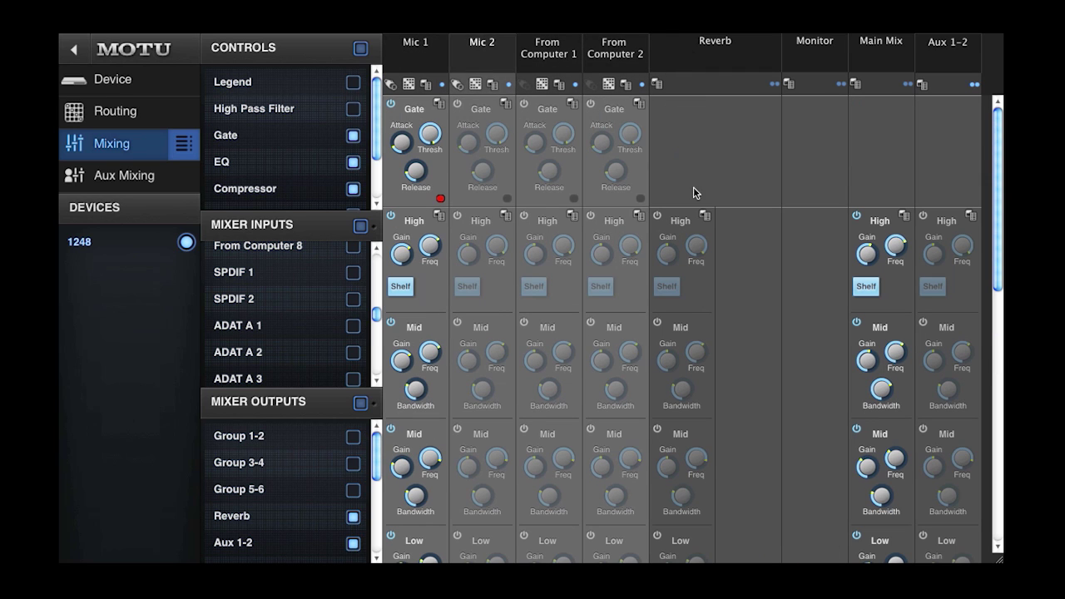
pyautogui.moveTo(996, 129); pyautogui.dragTo(977, 331)
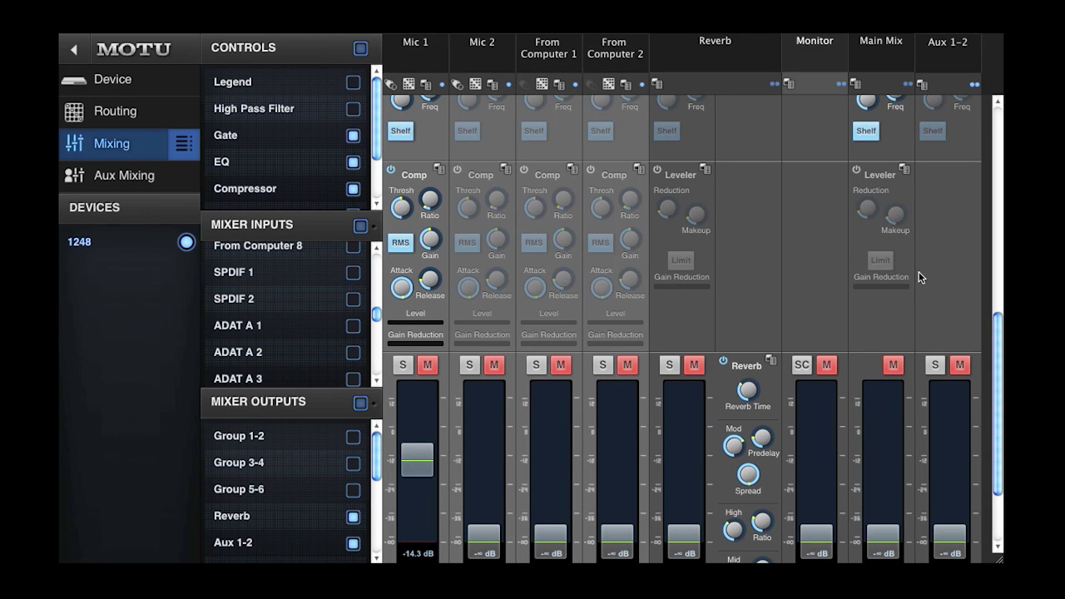
pyautogui.moveTo(999, 320); pyautogui.dragTo(998, 96)
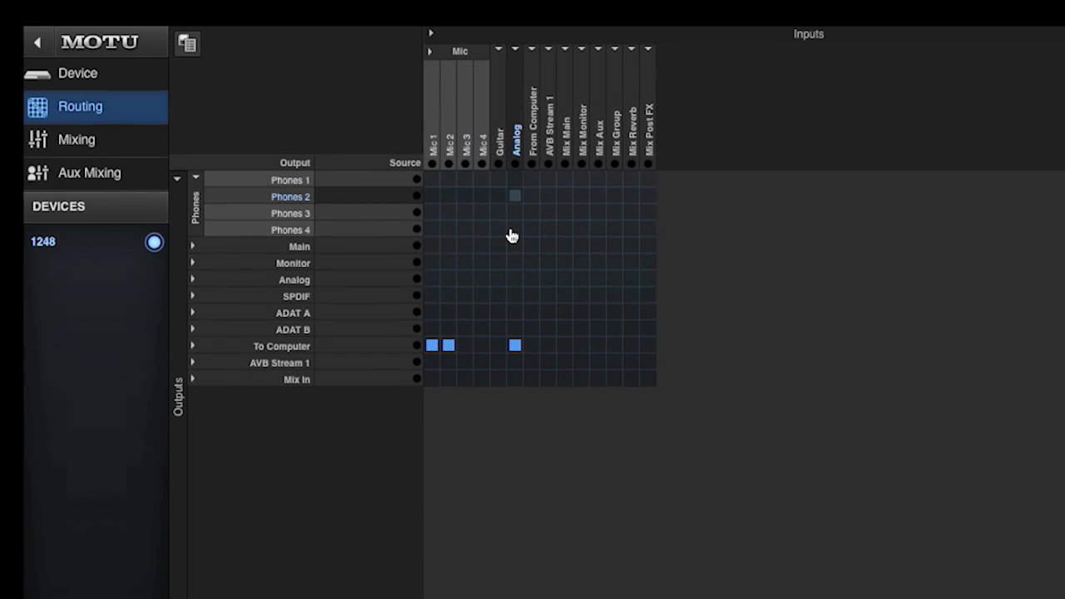
# - Feed Mix In from the Analog inputs and expand it to show In 1–In 8 taking Analog 1–8
pyautogui.click(513, 377)
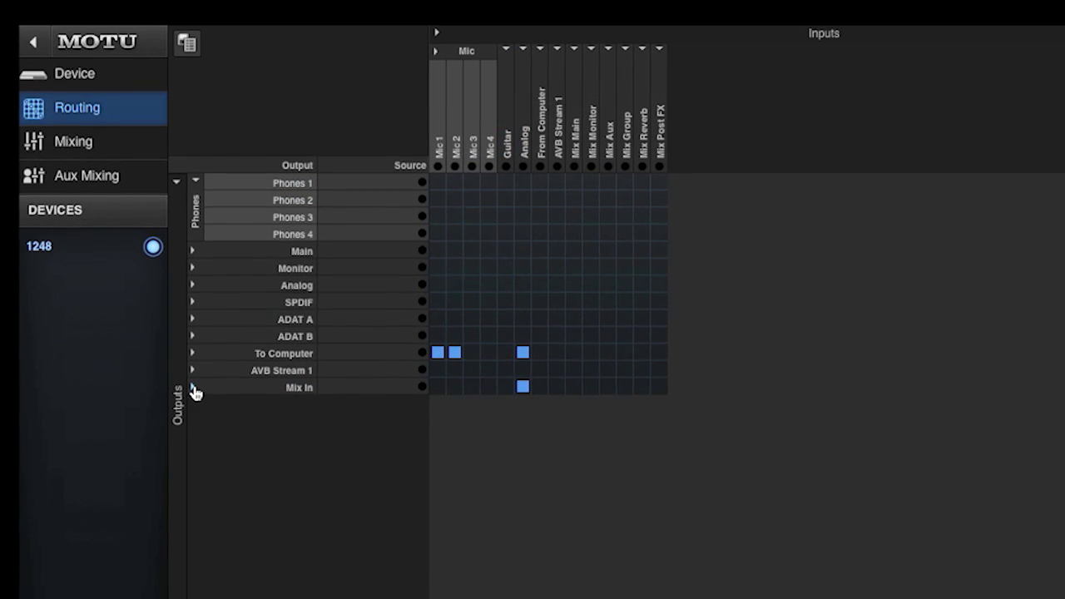
pyautogui.click(192, 389)
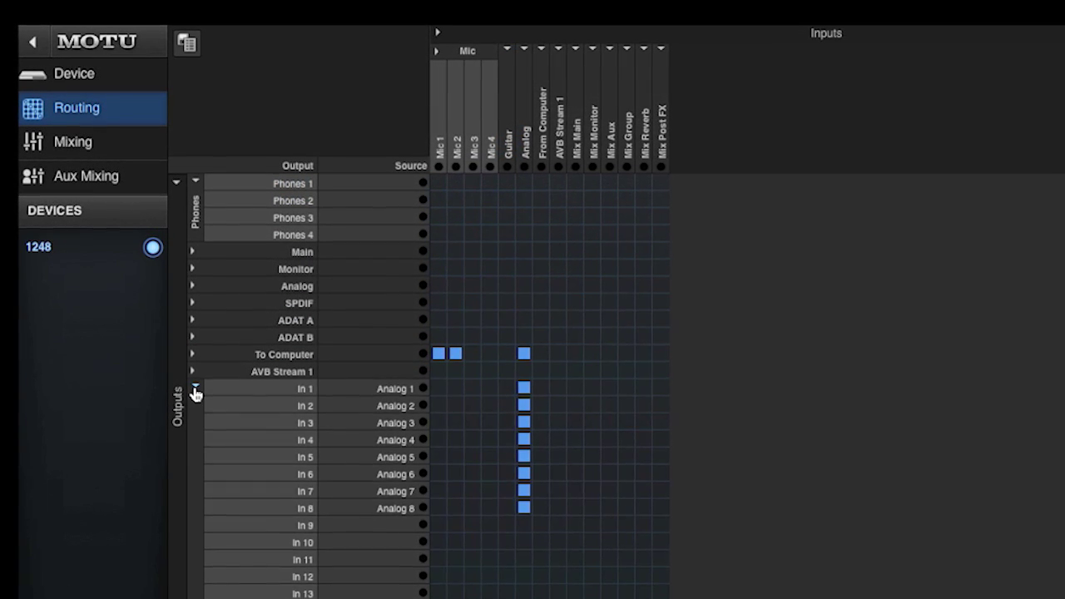